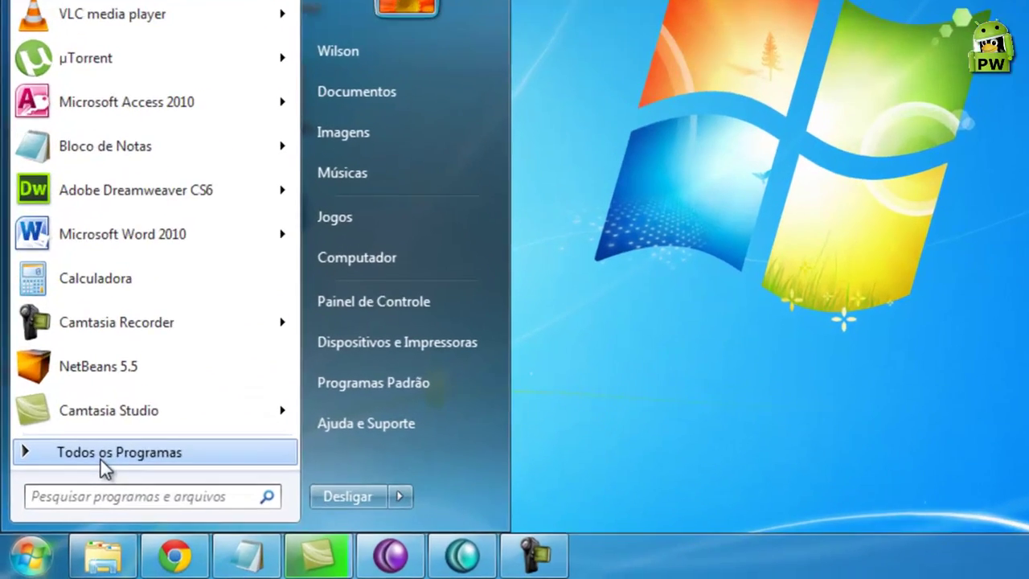
Step: Open Windows Explorer from the Acessórios program group
click(69, 499)
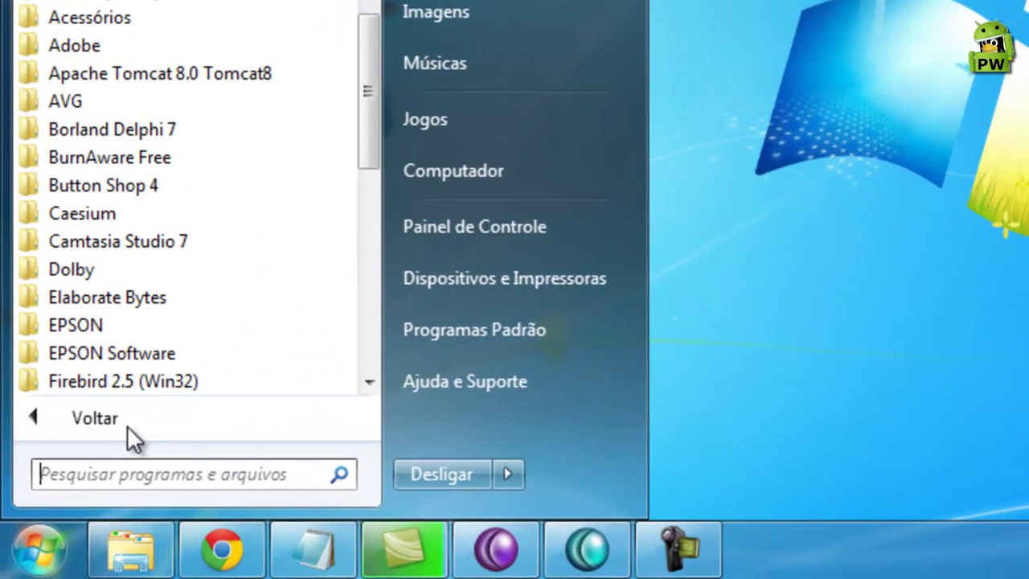
click(259, 32)
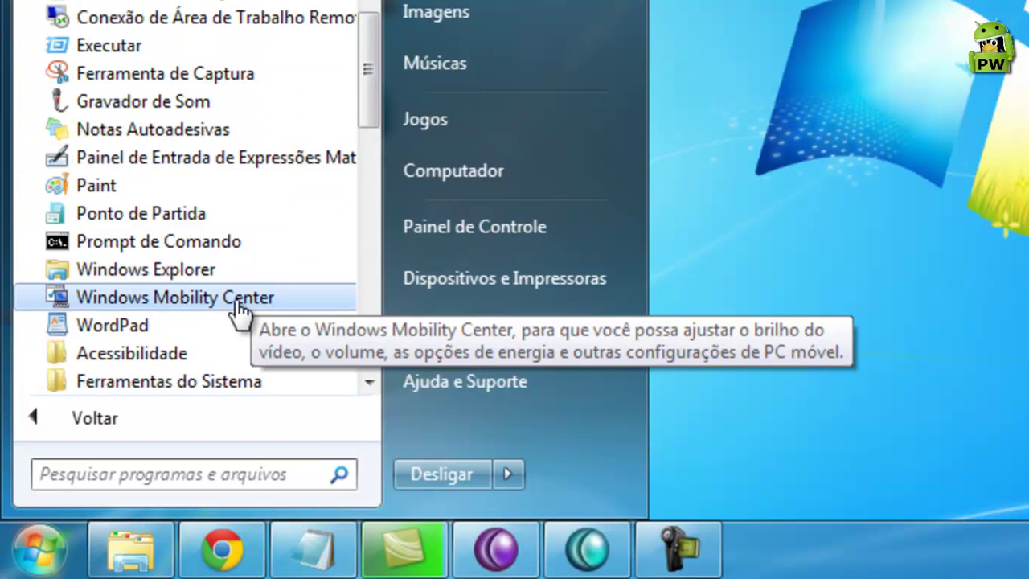
click(309, 273)
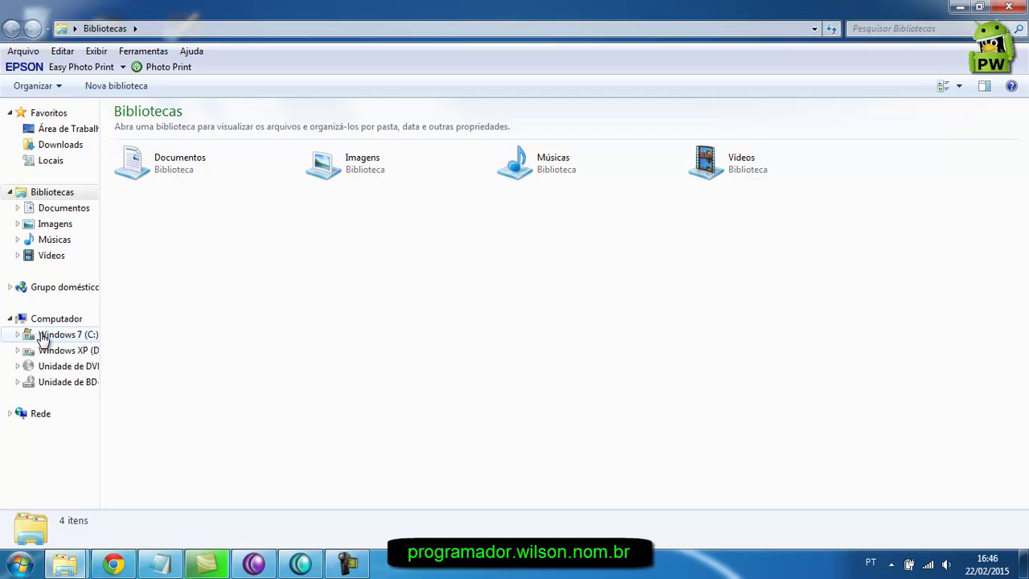
Step: Browse on drive C: to the PostgreSQL folder inside Arquivos de Programas
click(44, 335)
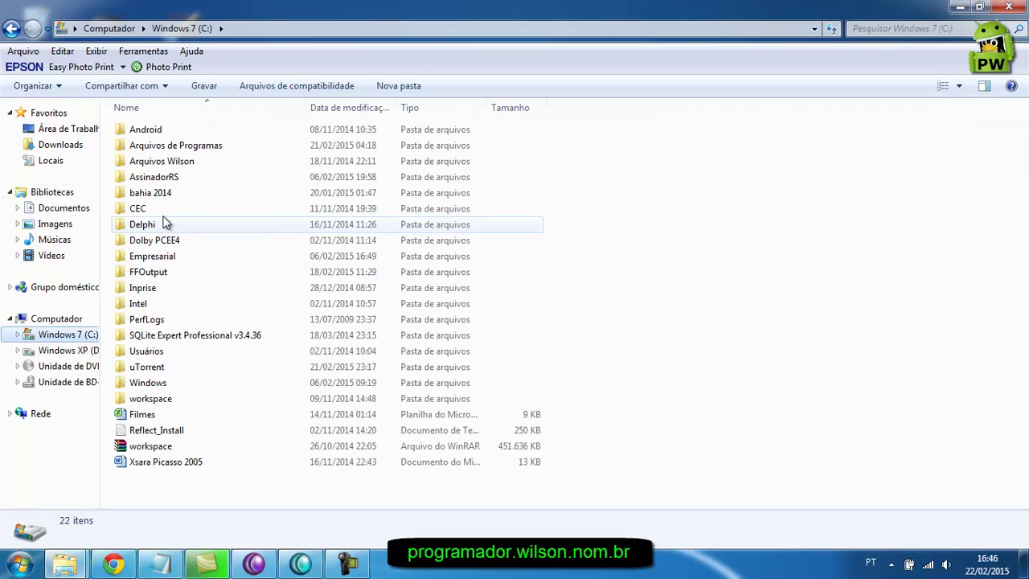
click(191, 147)
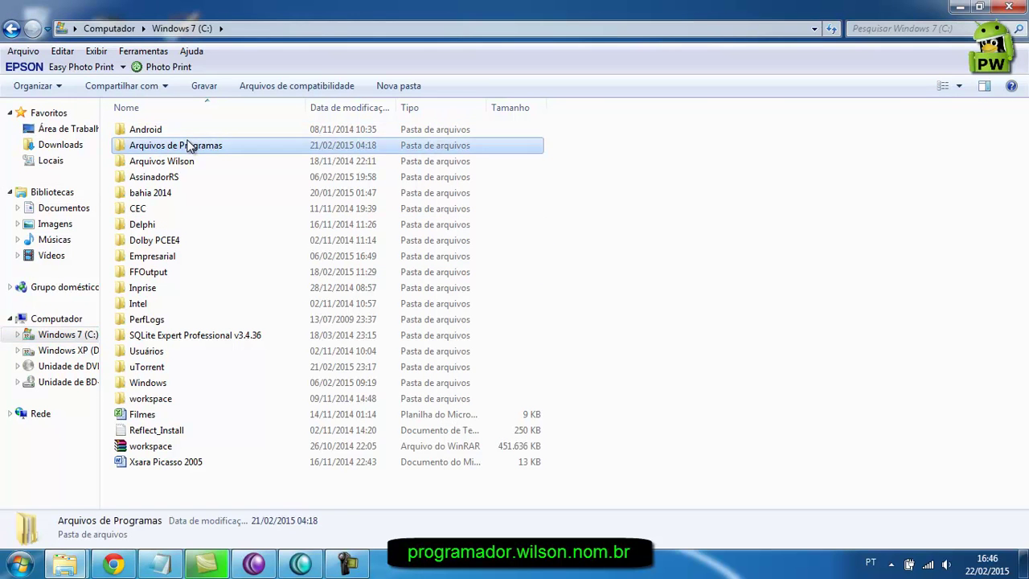
double_click(190, 147)
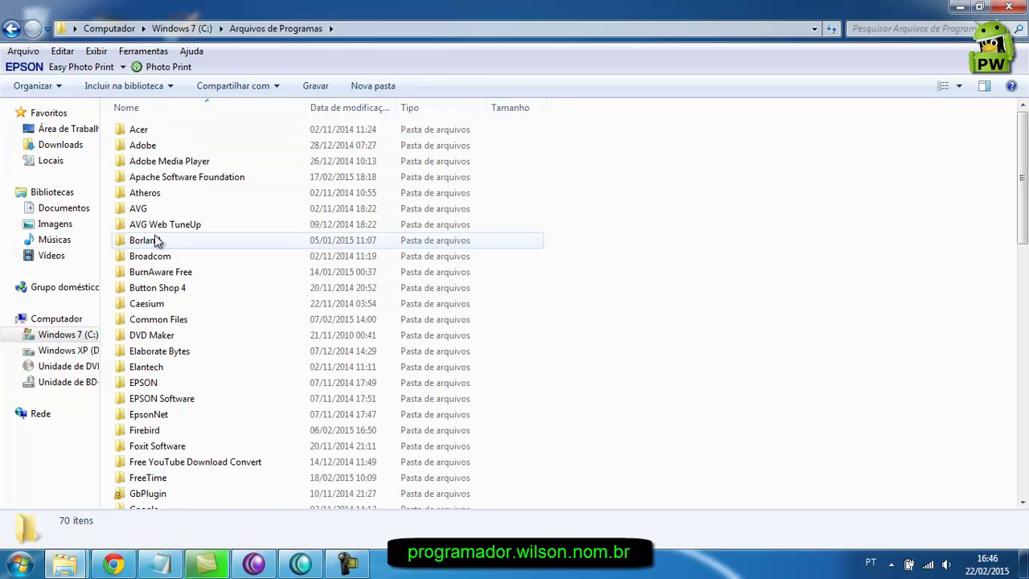
click(157, 240)
key(p)
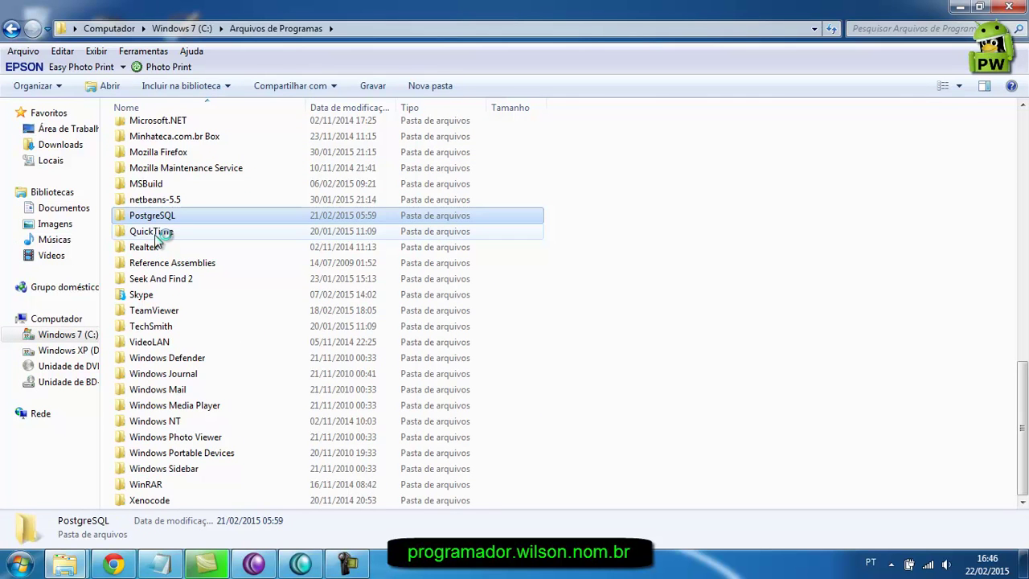
key(Return)
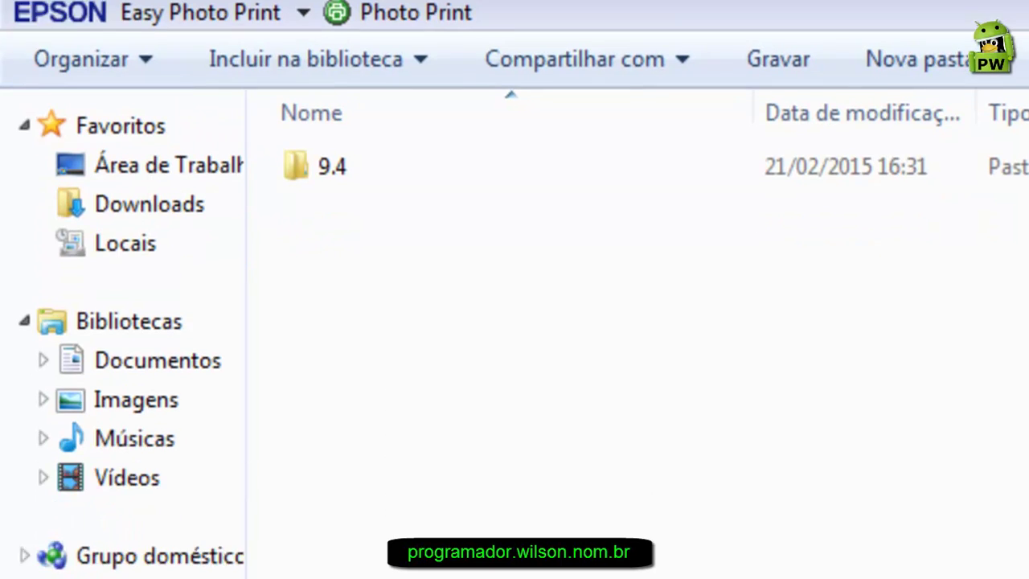
Step: Launch Application Stack Builder from the PostgreSQL 9.4 program group
click(52, 547)
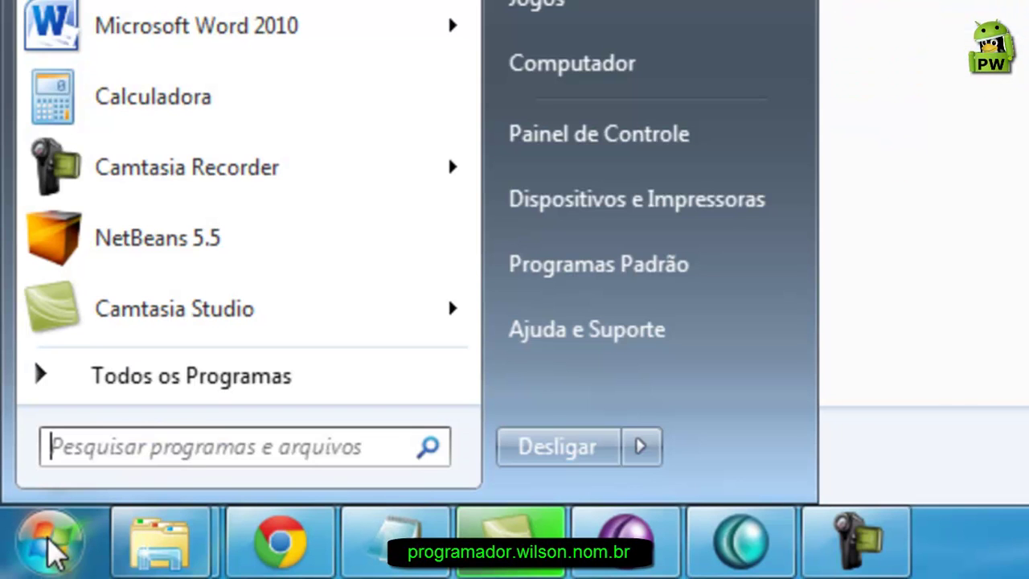
click(143, 363)
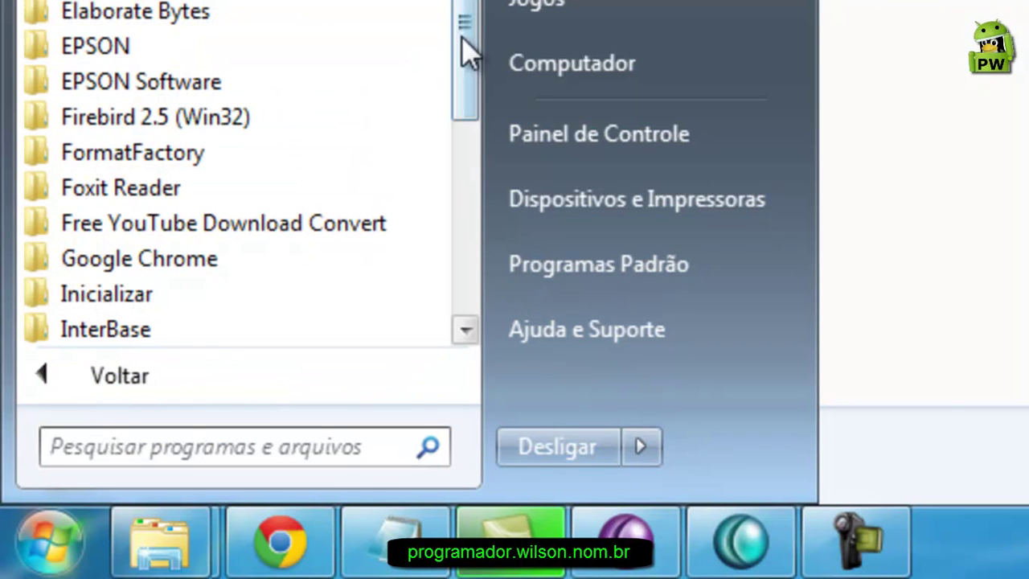
drag(467, 27, 466, 207)
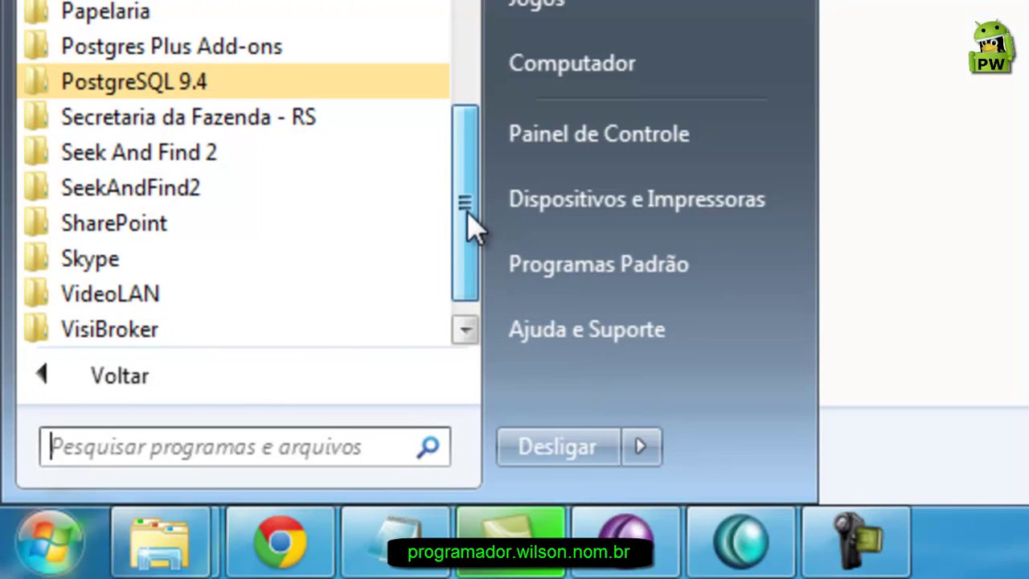
click(330, 85)
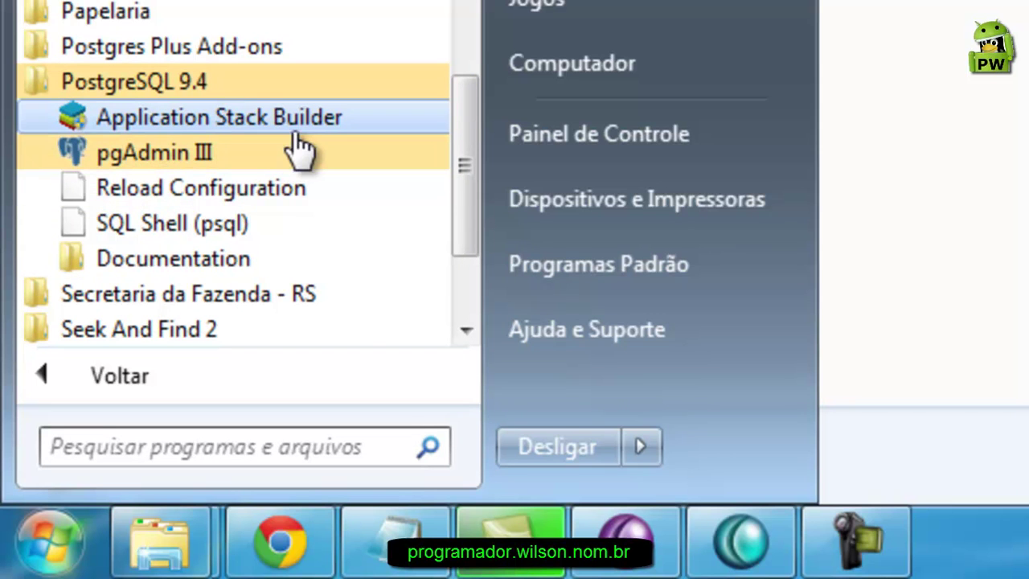
click(241, 122)
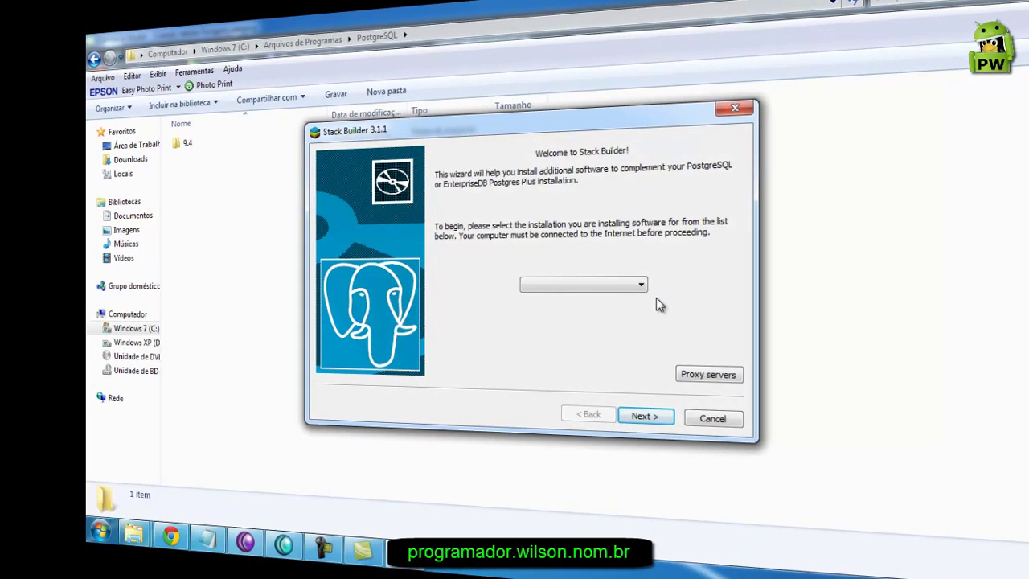
Step: Choose PostgreSQL 9.4 on port 5432 as the target installation and load the application list, retrying after dismissing the error
click(642, 285)
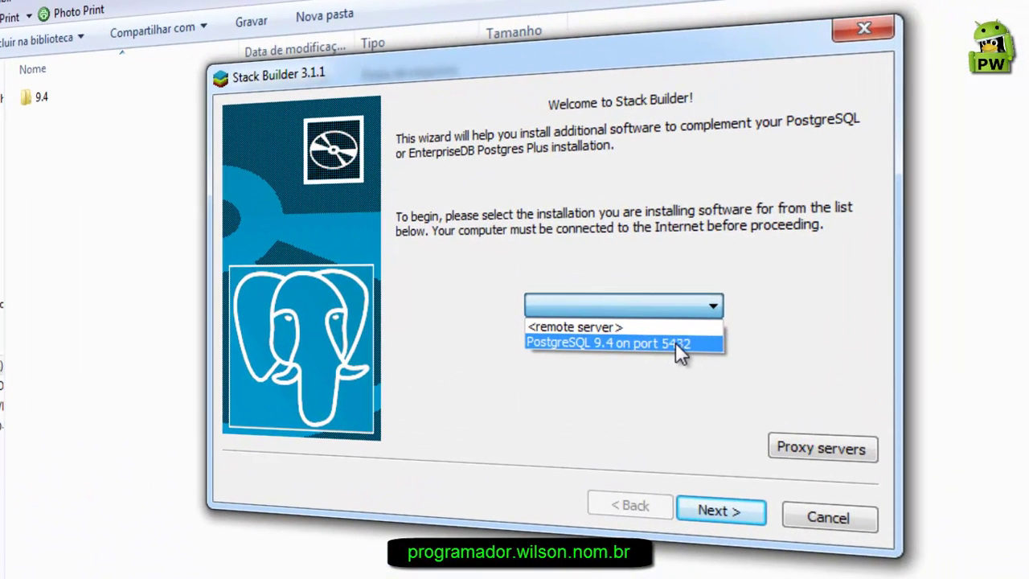
click(675, 342)
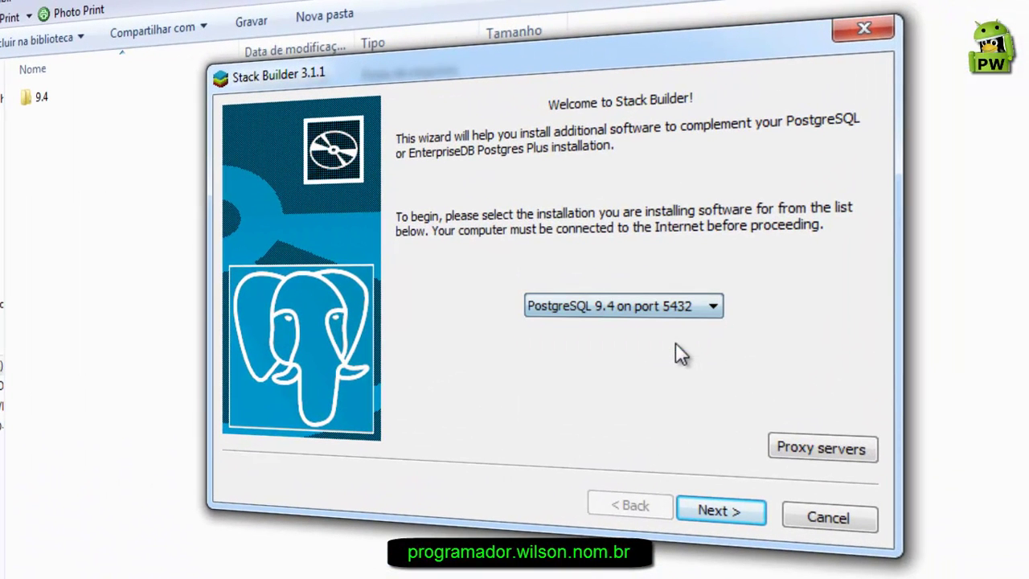
click(696, 508)
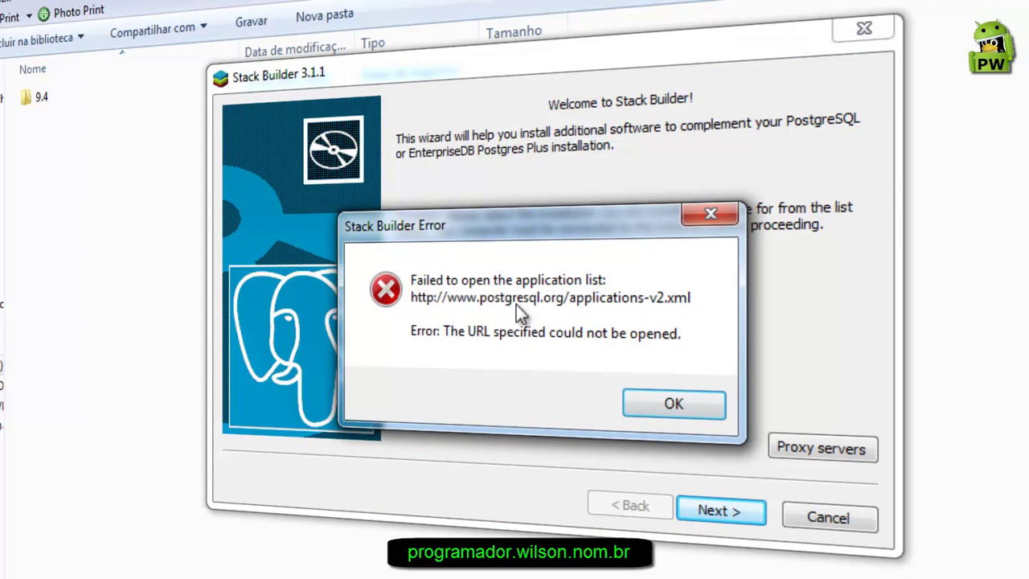
click(664, 403)
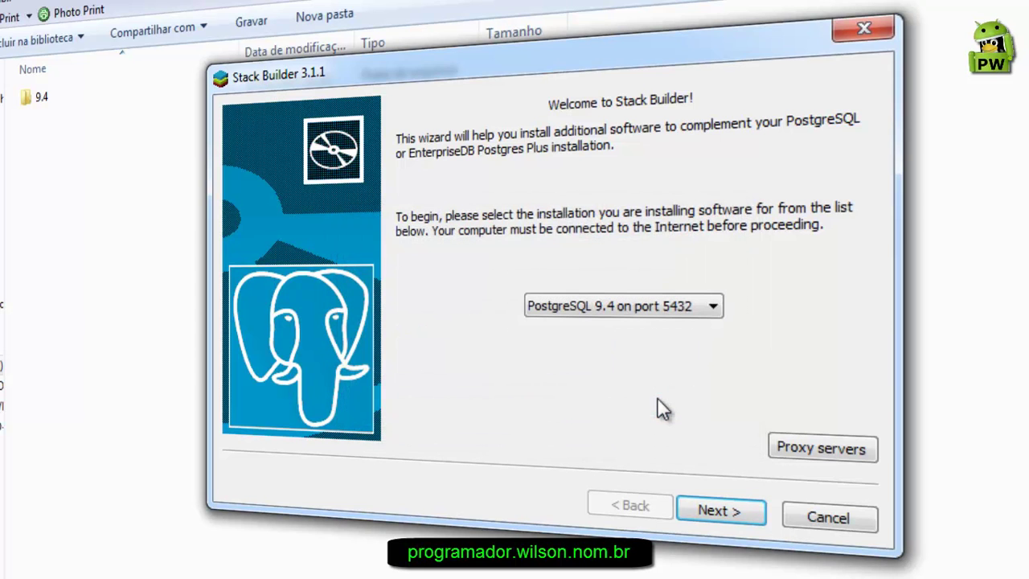
click(709, 507)
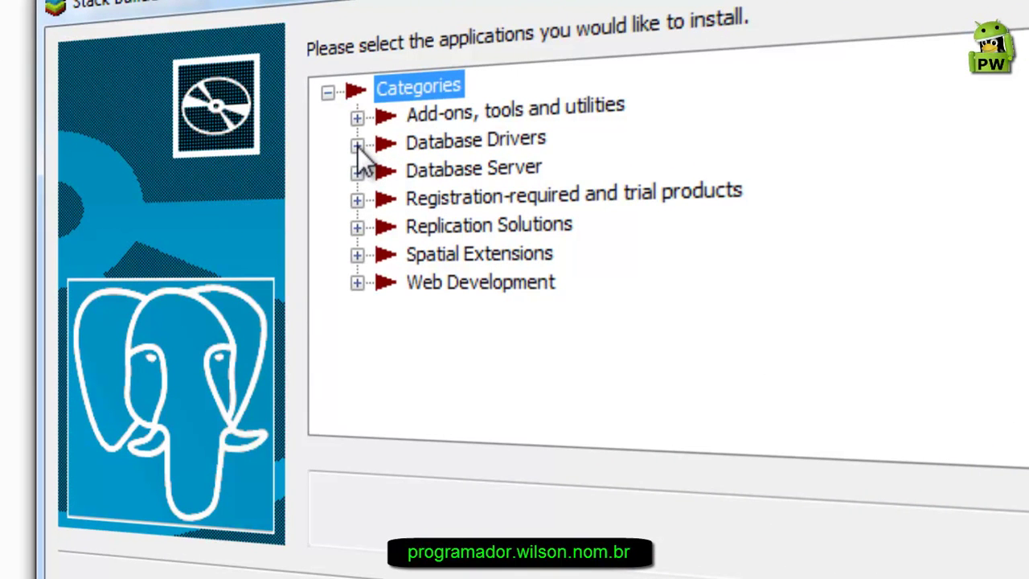
Step: Select the pgJDBC v9.4-1200-1 package under Database Drivers and proceed to the review of selected packages
click(356, 146)
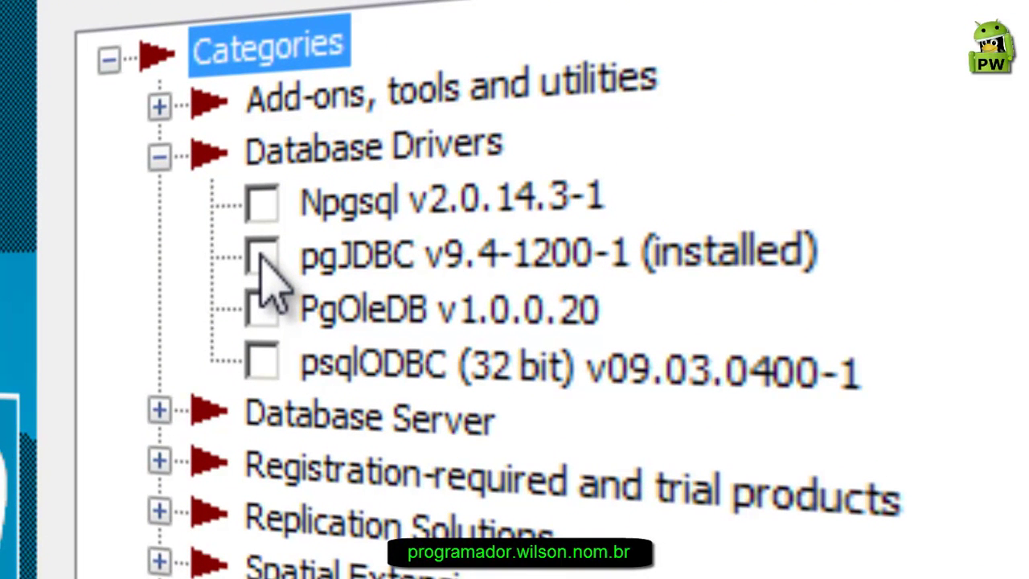
click(262, 255)
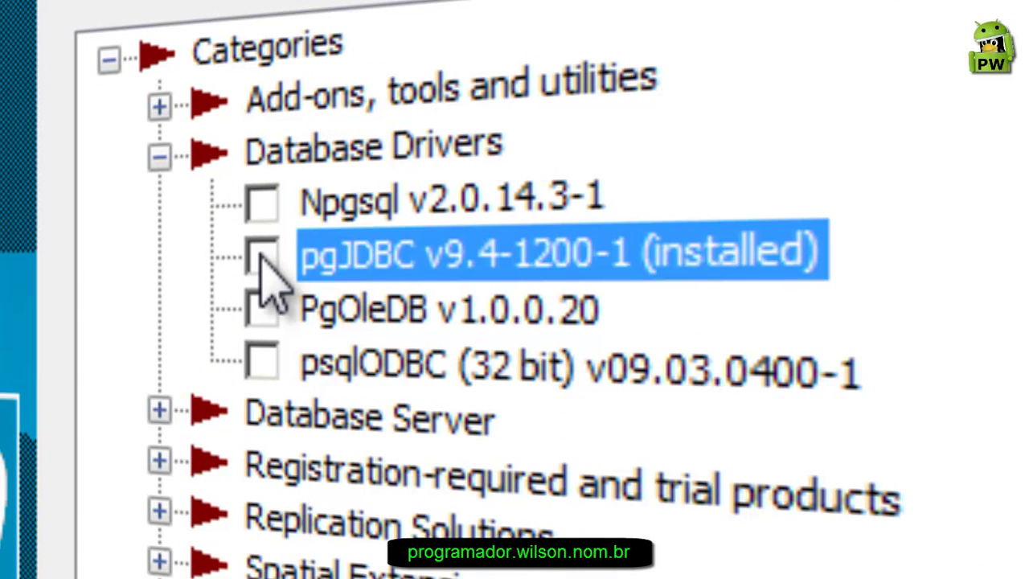
click(262, 256)
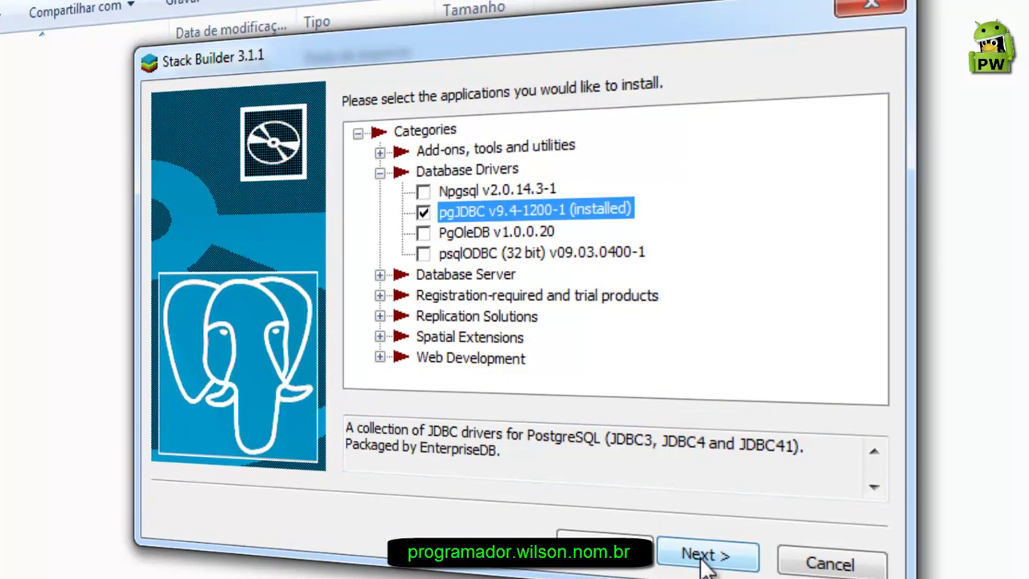
click(704, 556)
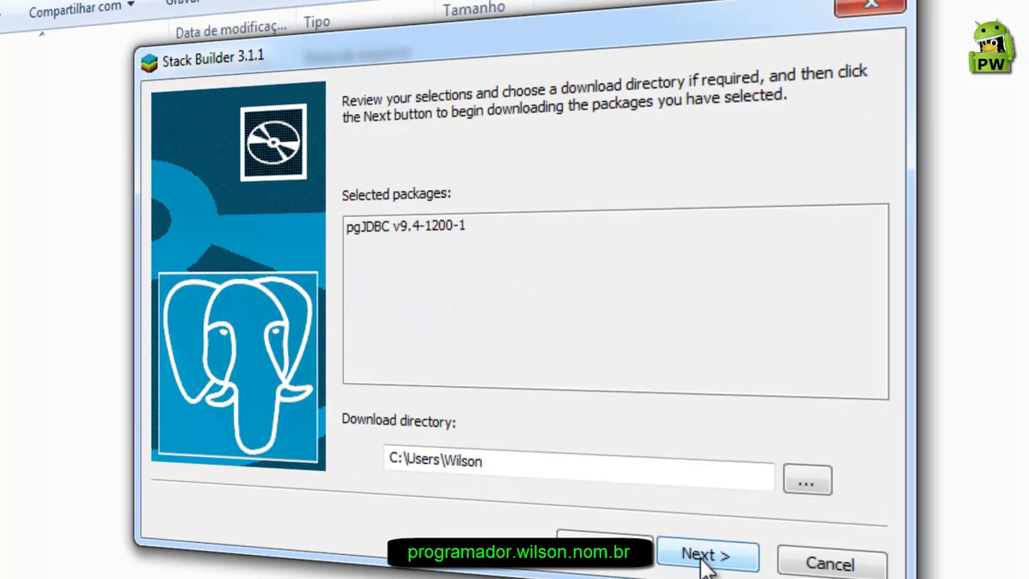
Step: Download the pgJDBC package to the default directory, run its installation and finish the Stack Builder wizard
click(704, 558)
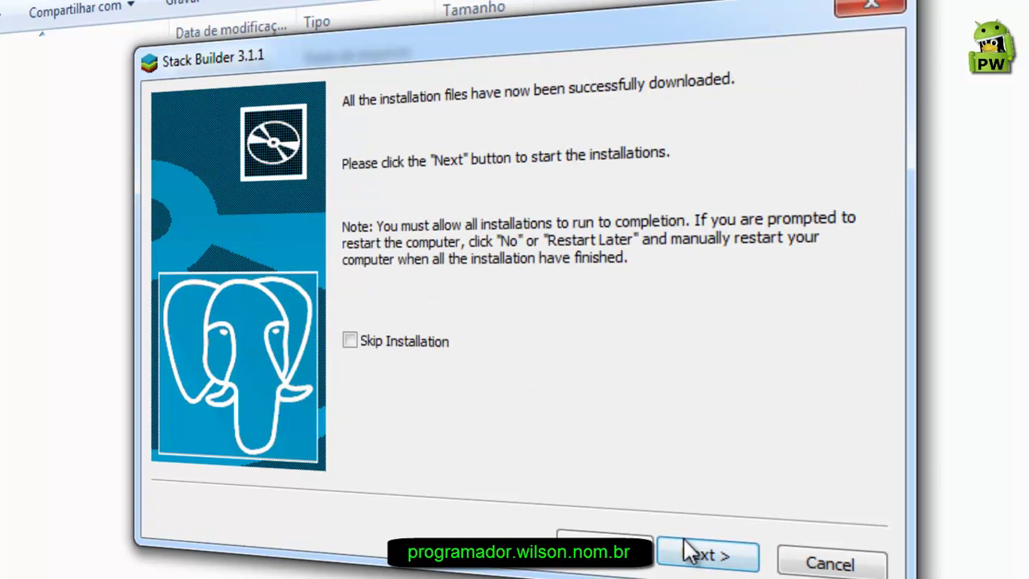
click(690, 555)
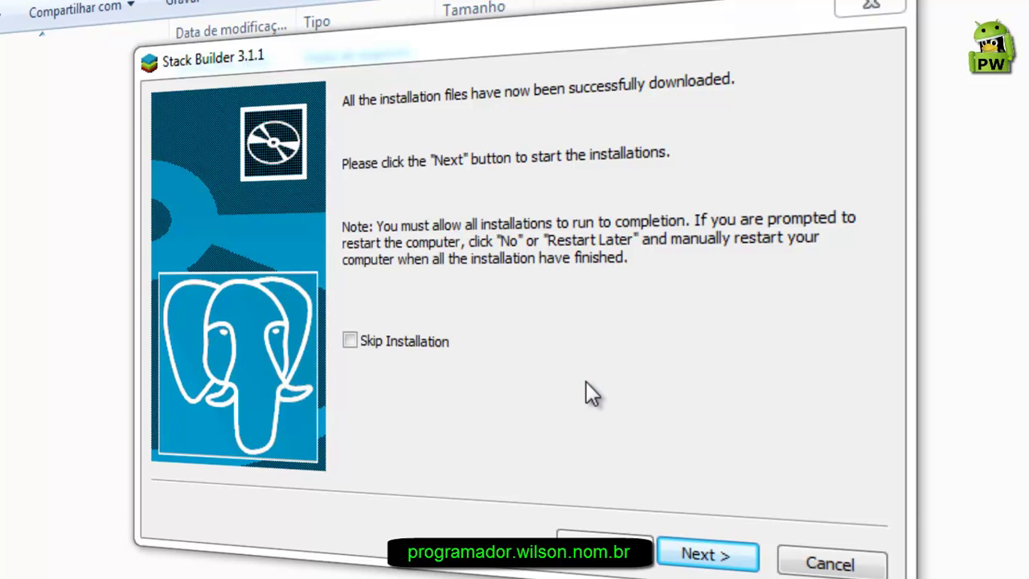
click(664, 551)
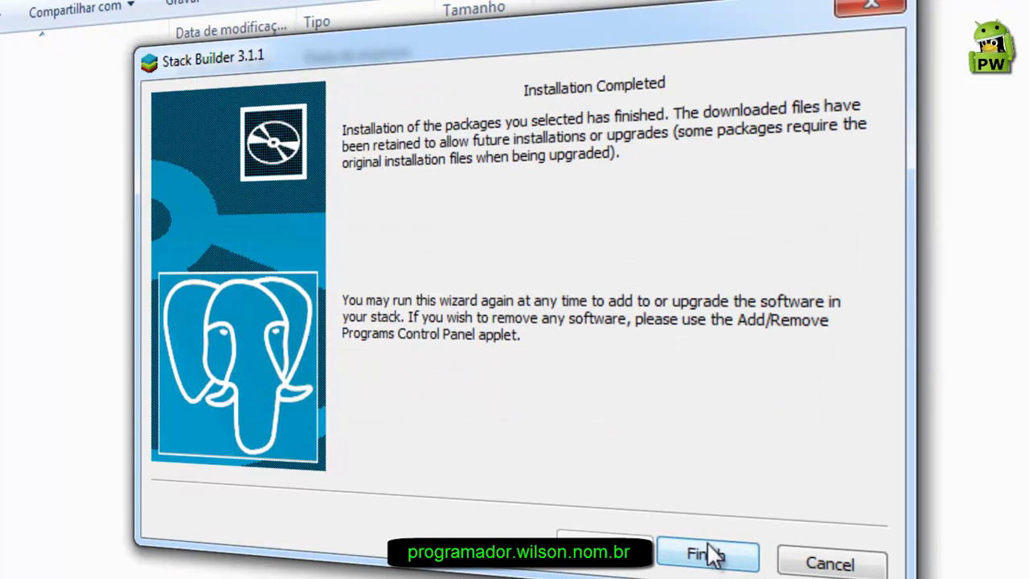
click(710, 558)
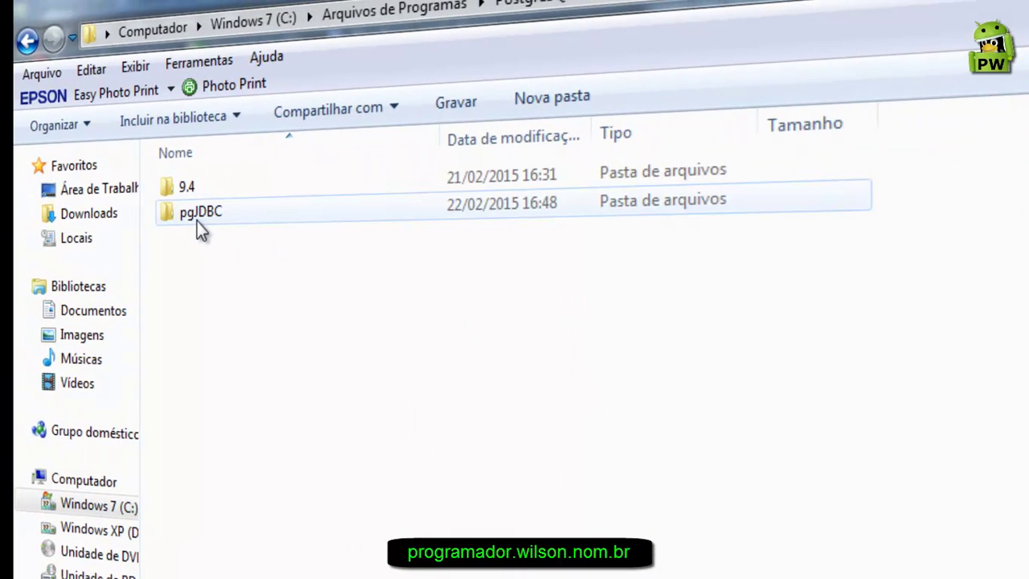
Step: Copy both driver JAR files, postgresql-9.4-1200.jdbc4 and postgresql-9.4-1200.jdbc41, from the pgJDBC folder
mouse_move(196, 217)
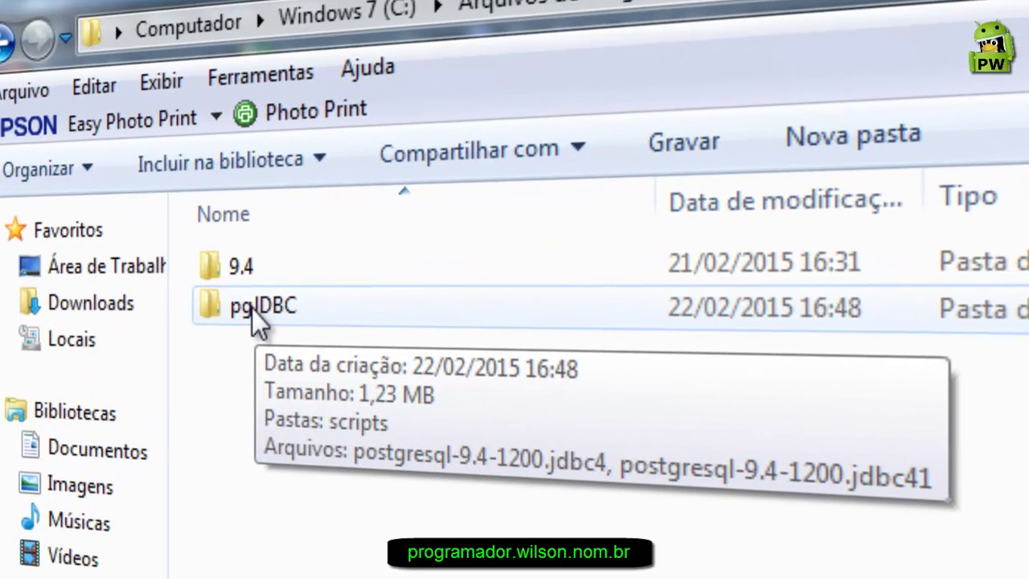
double_click(251, 308)
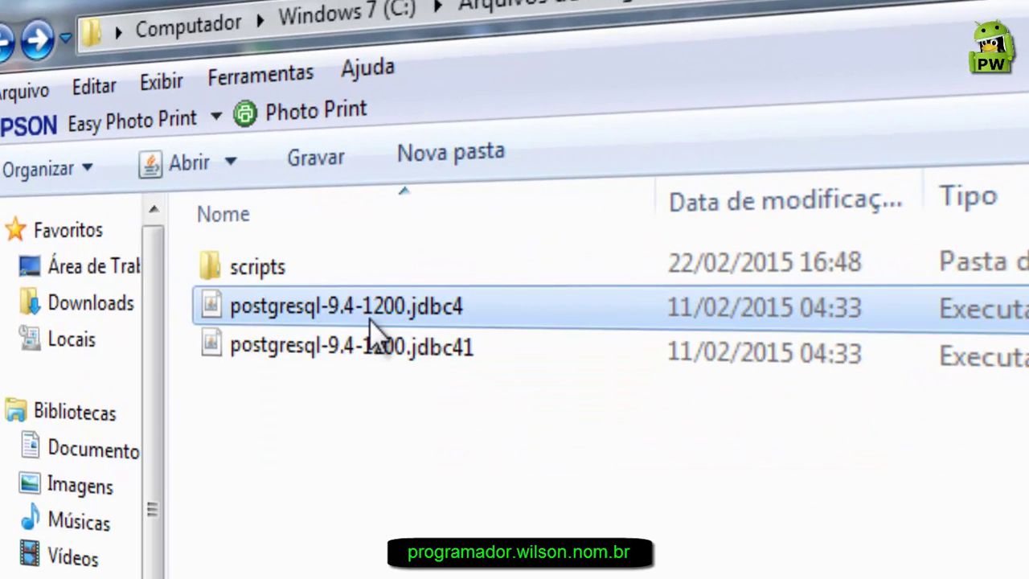
key(shift+Down)
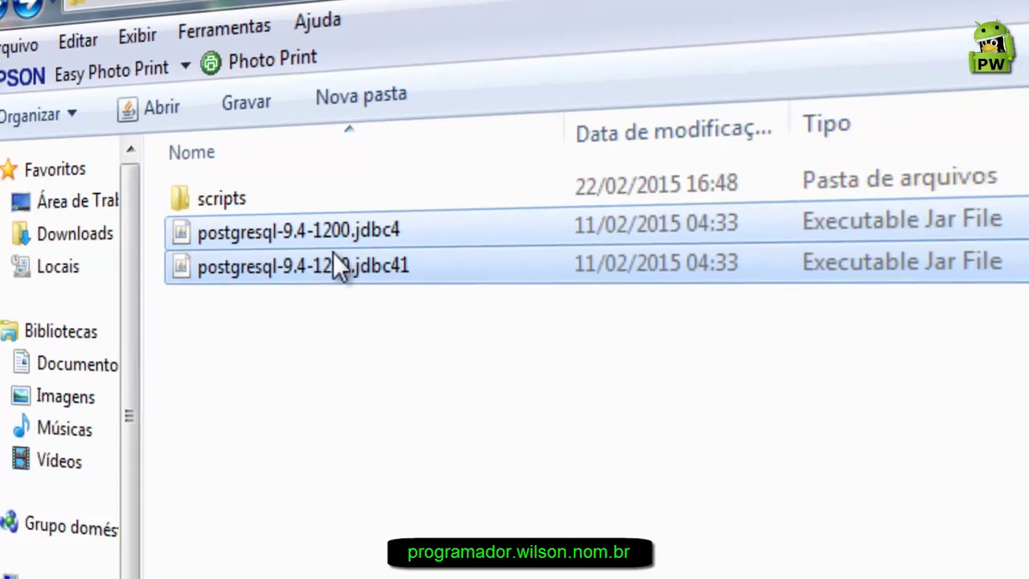
right_click(394, 340)
click(324, 508)
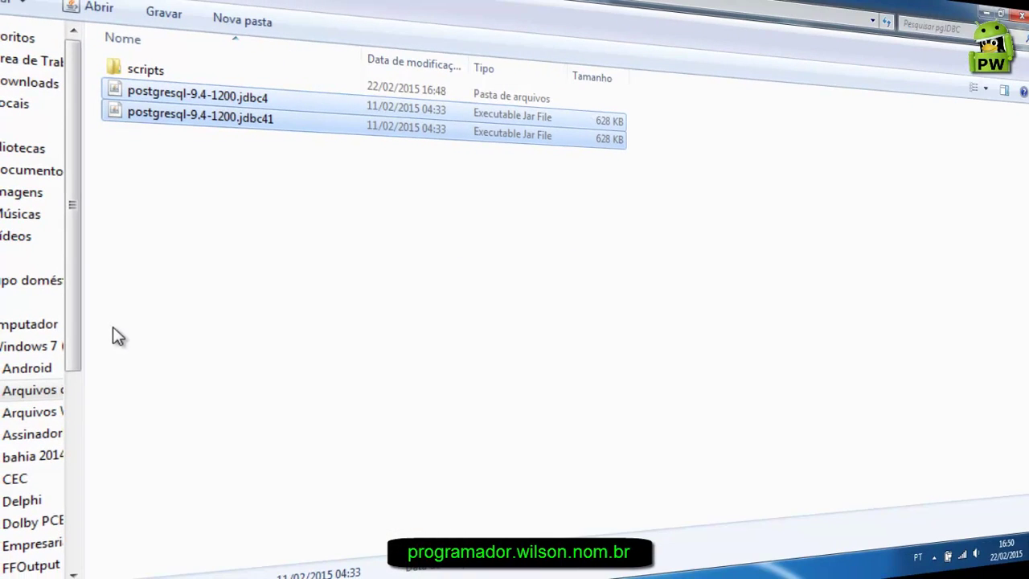
Step: Go to the Java folder inside Arquivos de Programas on drive C, where the JDK and JRE installations are stored
click(50, 351)
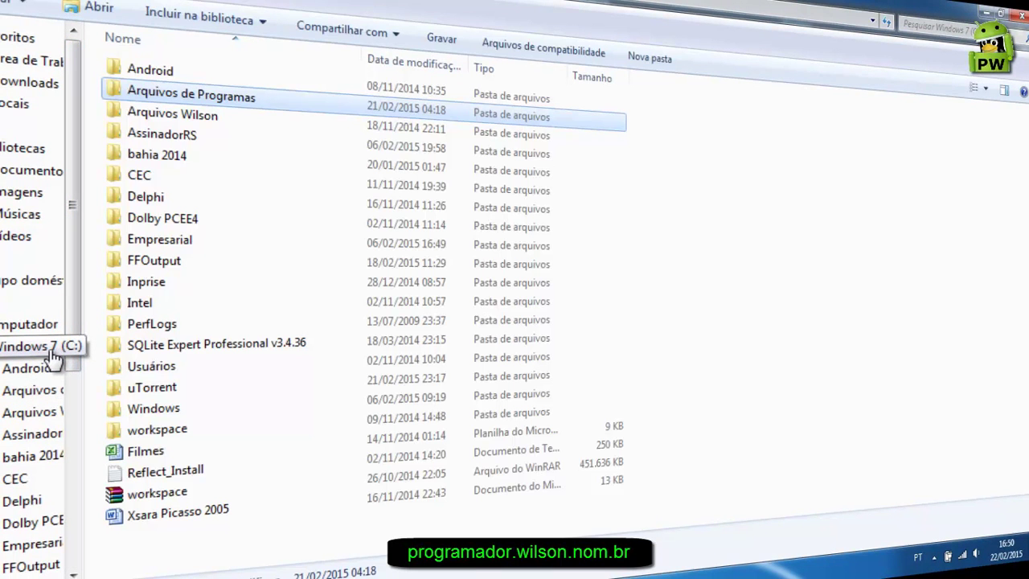
double_click(193, 100)
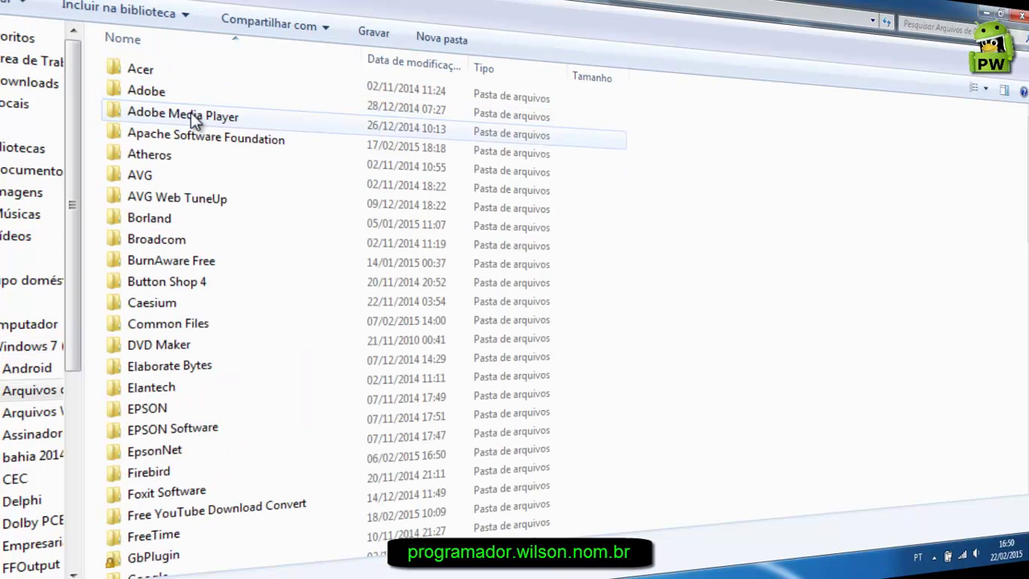
click(173, 310)
key(j)
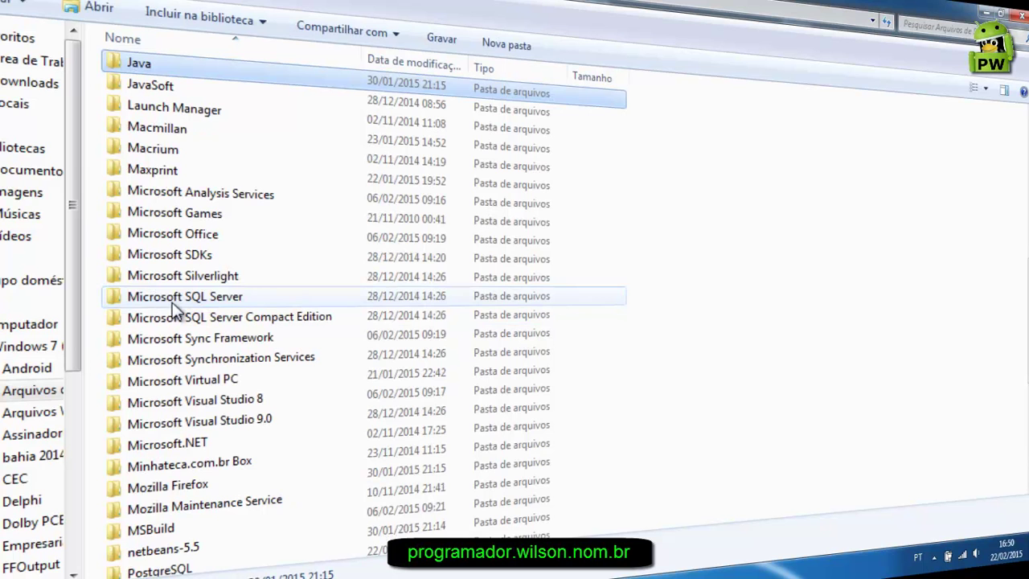
key(Return)
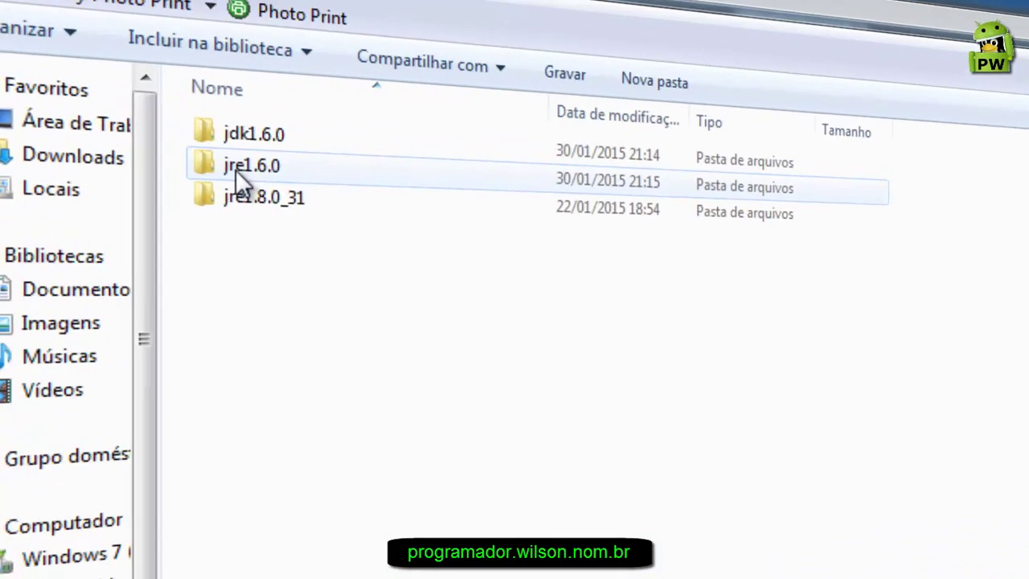
mouse_move(237, 171)
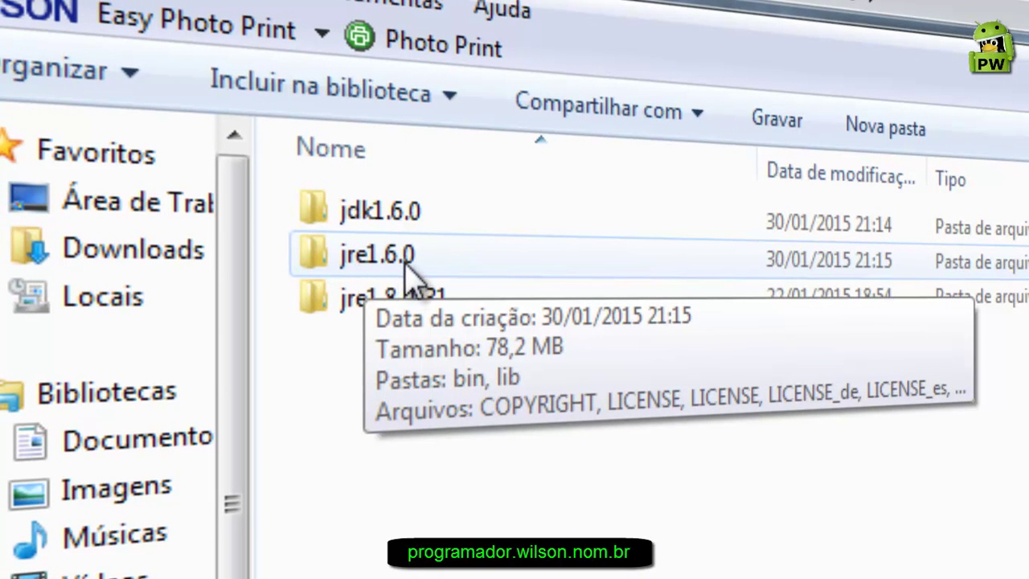
mouse_move(394, 316)
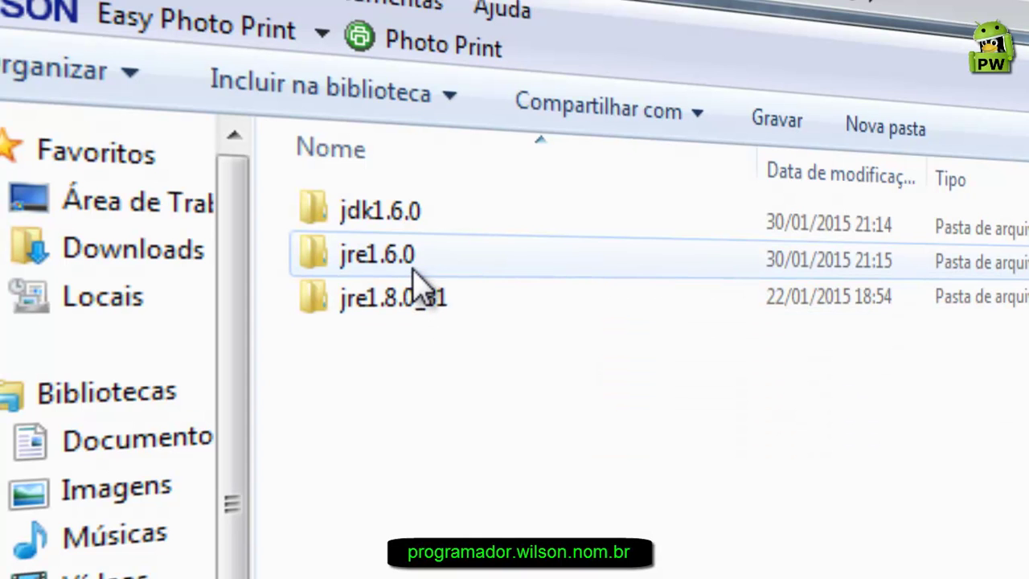
mouse_move(416, 308)
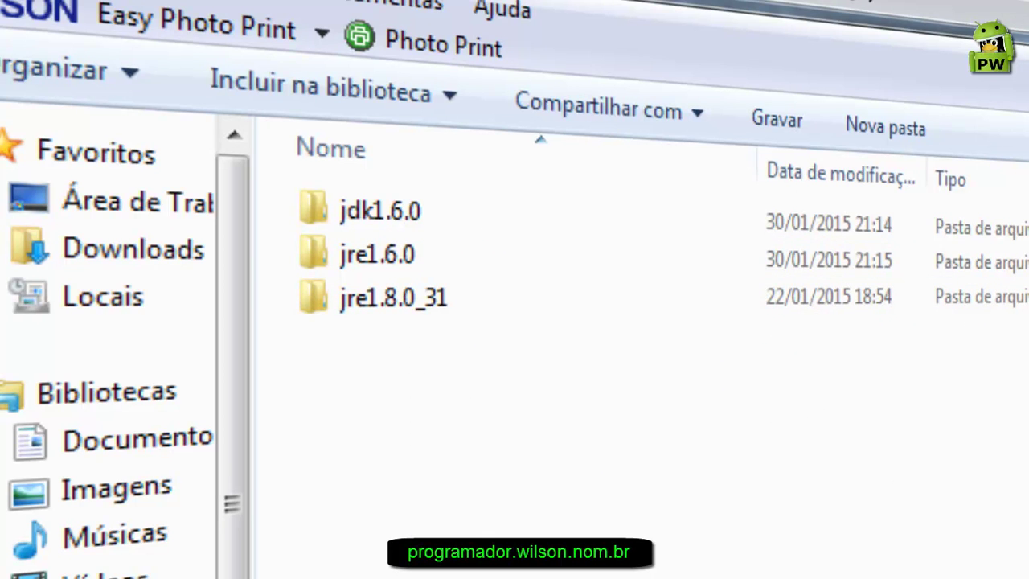
Step: Check which Java virtual machine Apache Tomcat 8.0 uses in its configuration properties, and close them without changes
key(super)
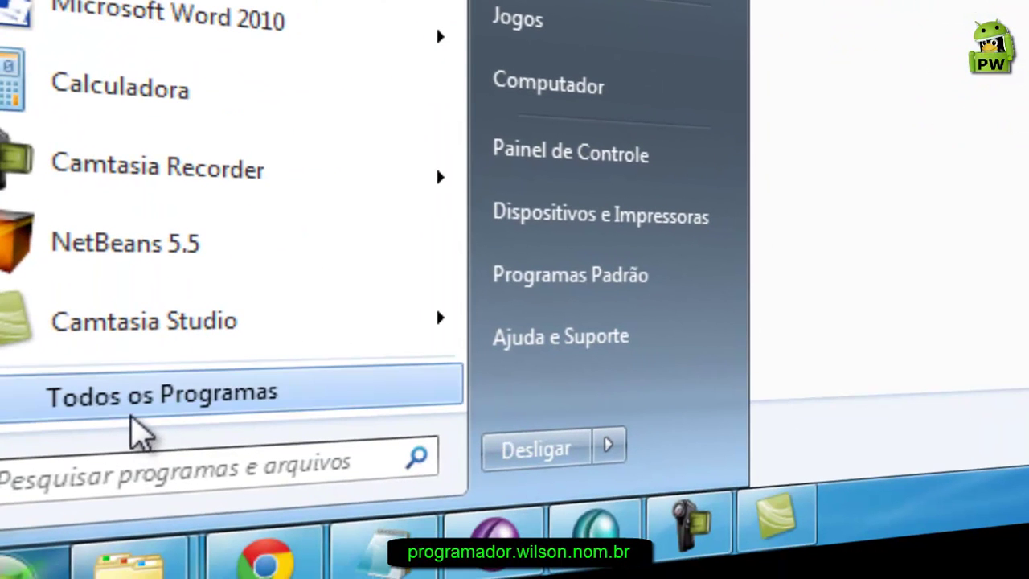
click(142, 419)
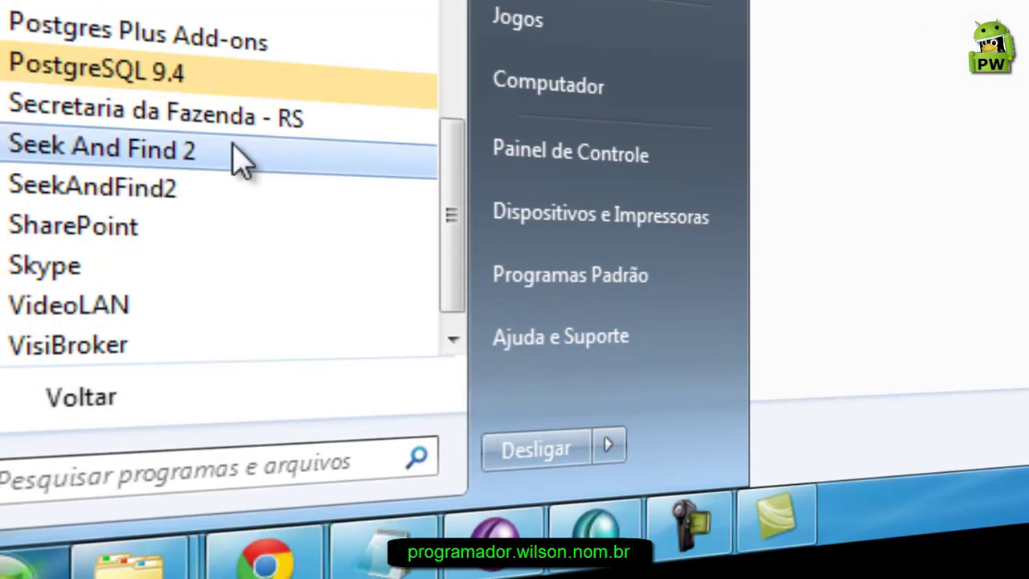
drag(459, 211, 459, 3)
scroll(454, 49, up, 3)
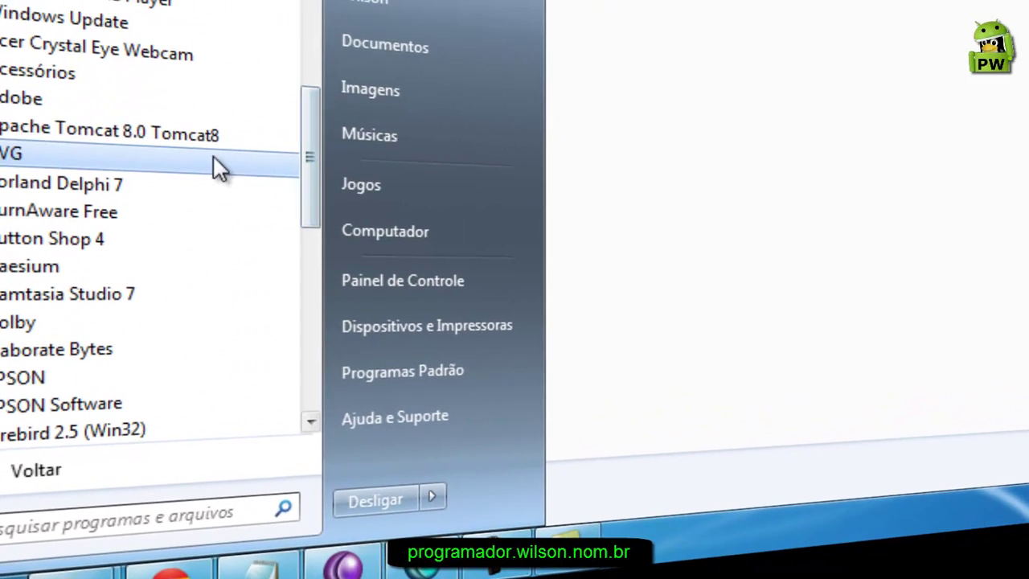
click(201, 147)
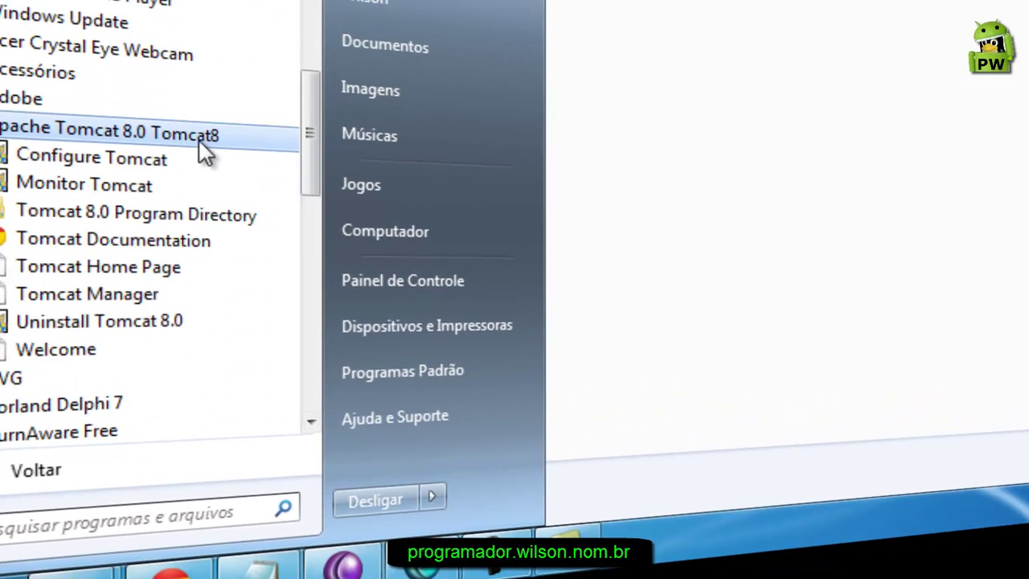
click(138, 170)
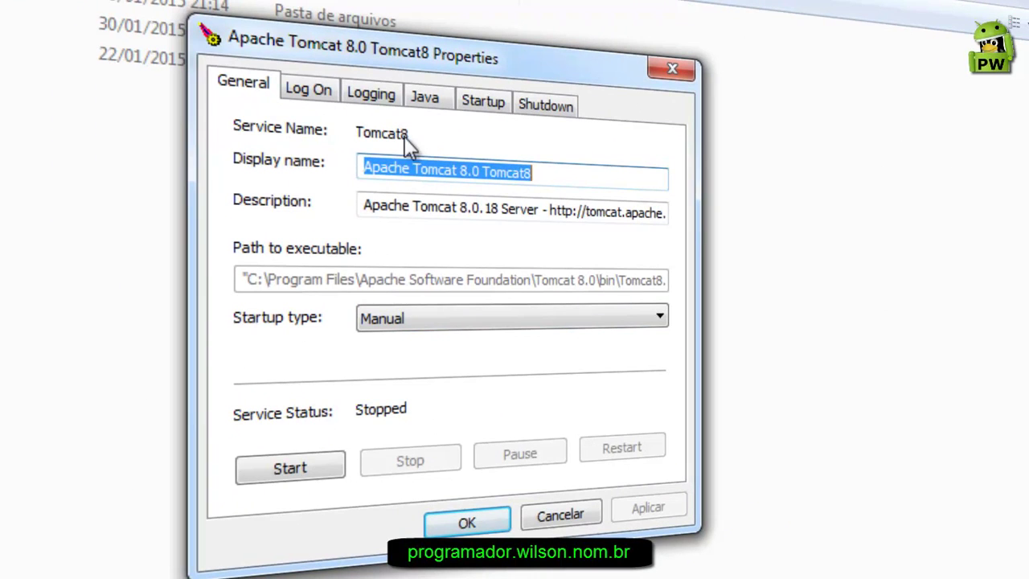
click(427, 106)
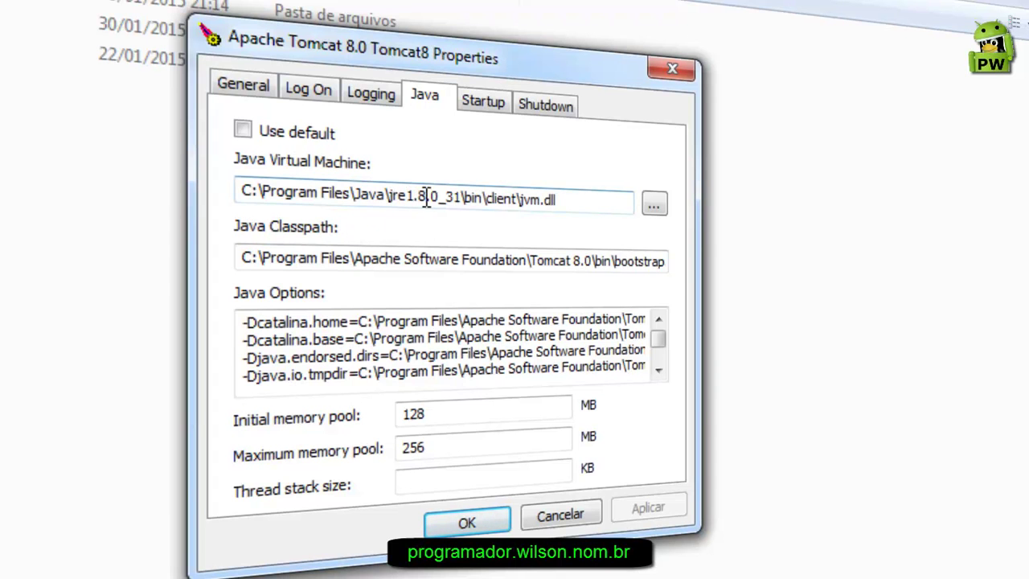
click(543, 521)
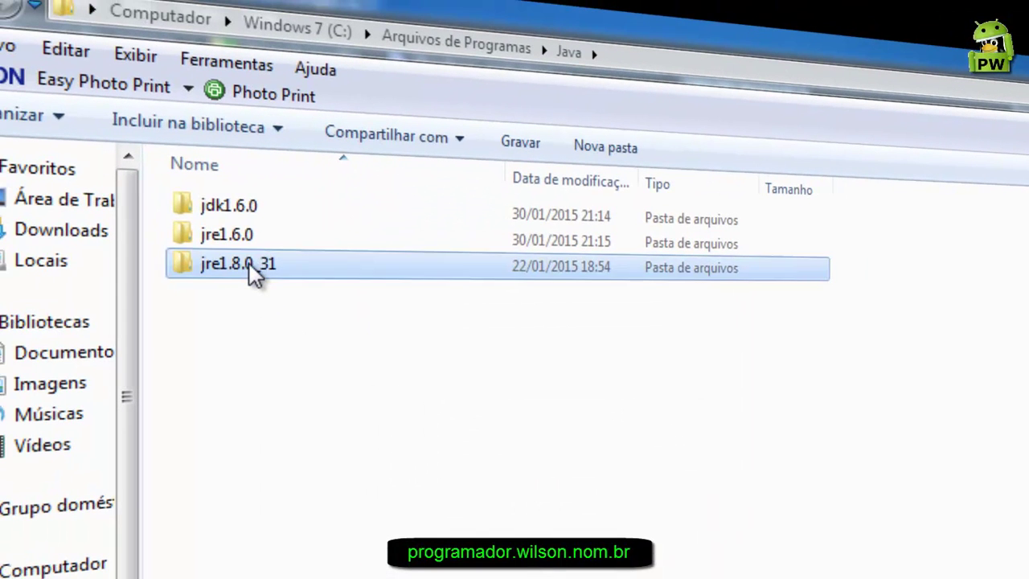
Step: Paste the copied driver JAR files into the lib\ext folder of jre1.8.0_31, granting administrator permission for all current items
double_click(254, 274)
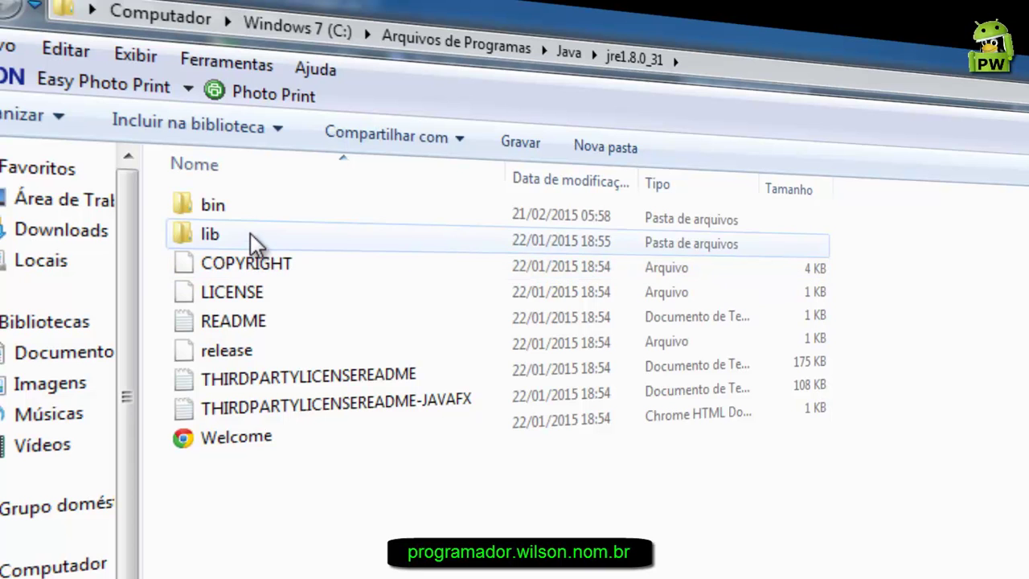
double_click(251, 234)
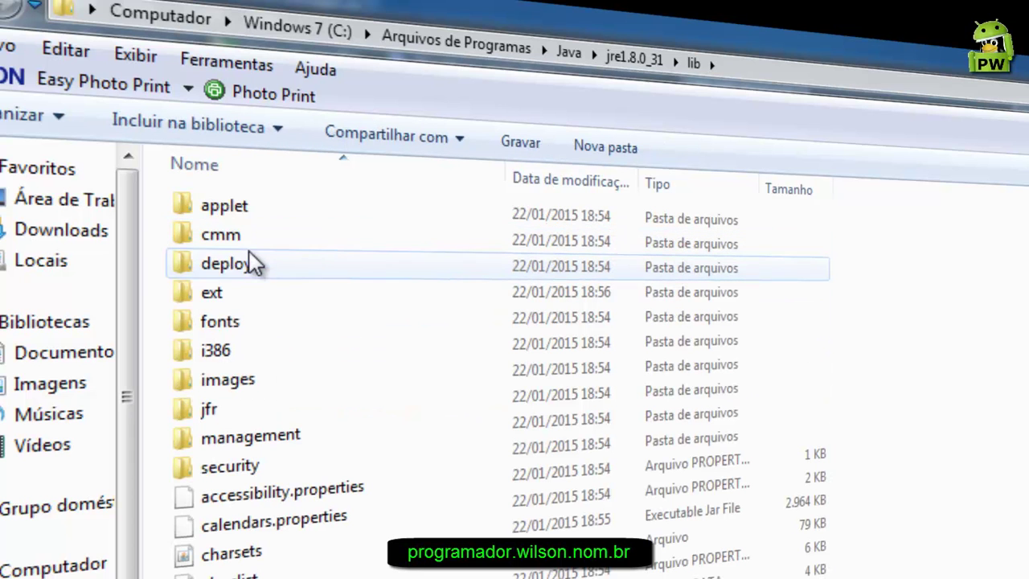
double_click(253, 296)
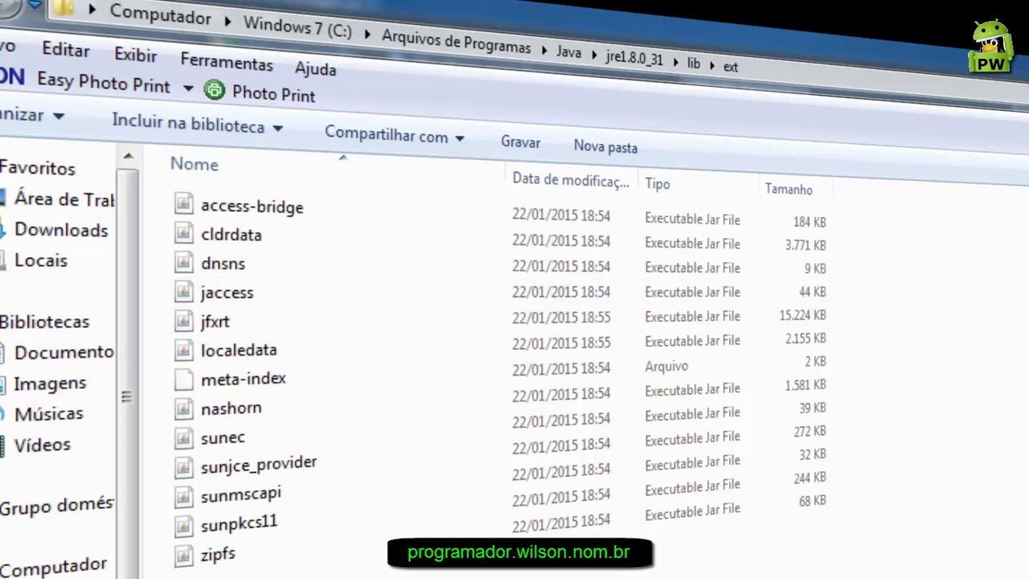
right_click(322, 190)
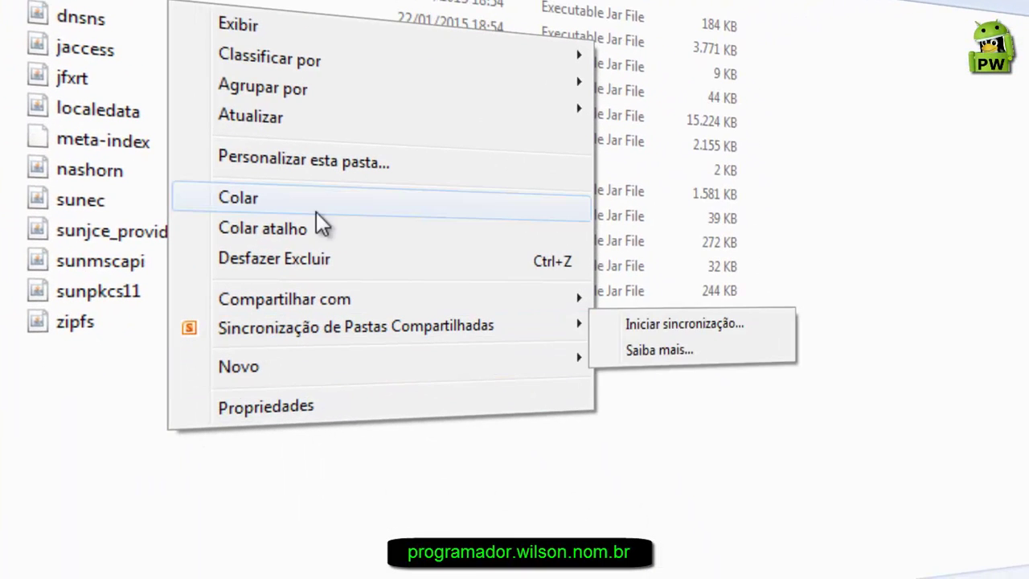
click(326, 193)
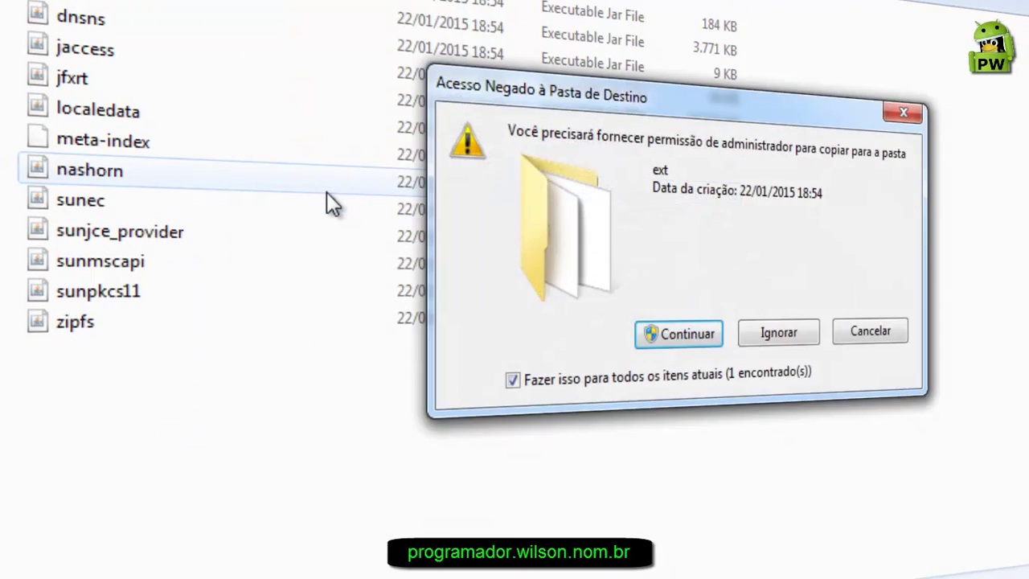
click(678, 333)
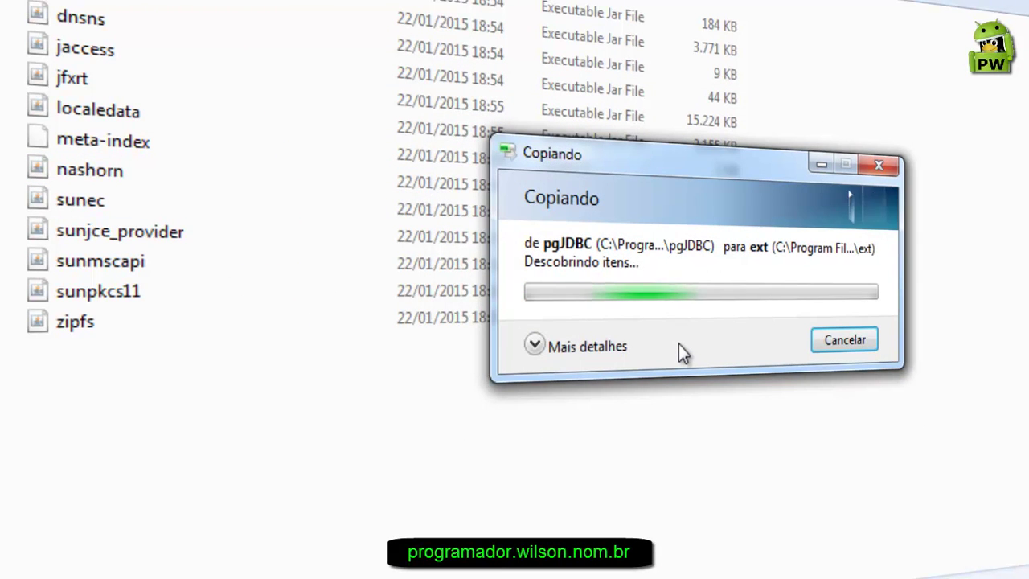